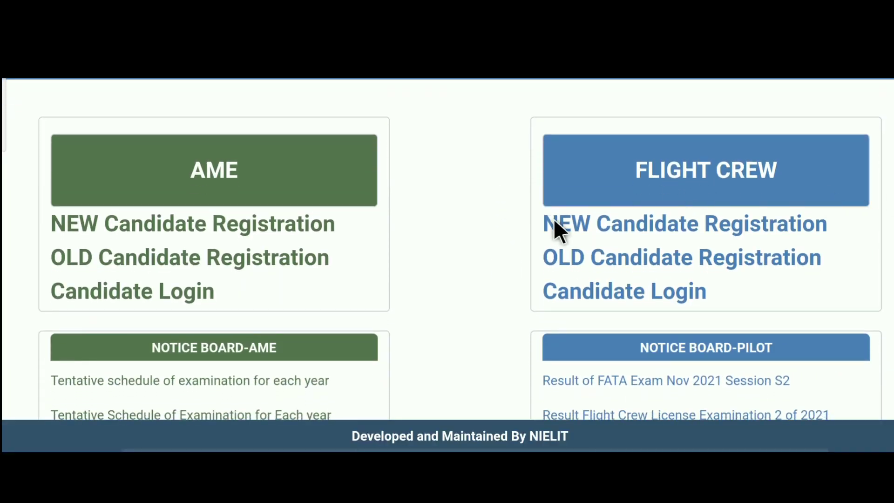
Start a new Flight Crew candidate registration and accept the candidate instructions.
click(702, 223)
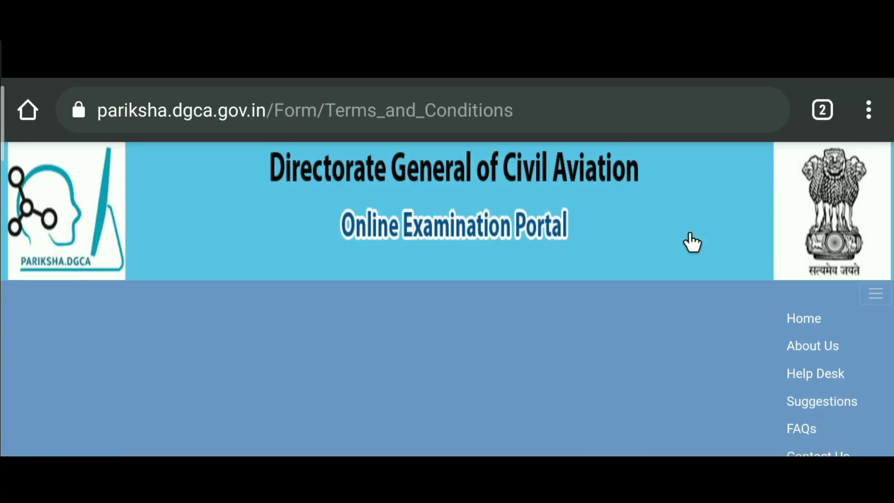
scroll(692, 242, down, 15)
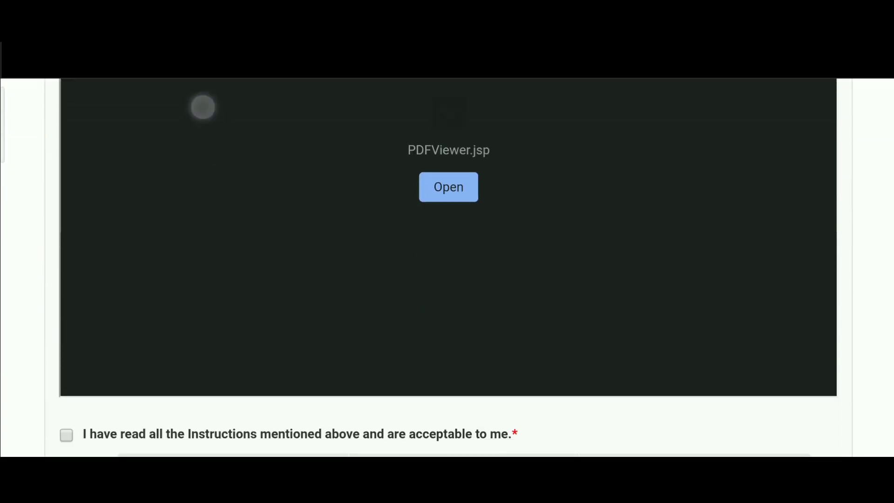
scroll(202, 108, down, 3)
click(63, 372)
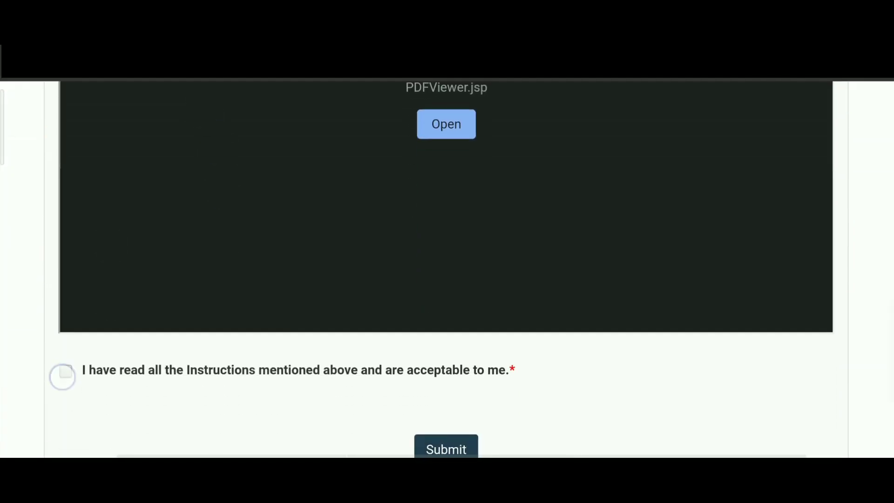
scroll(205, 232, down, 2)
click(453, 394)
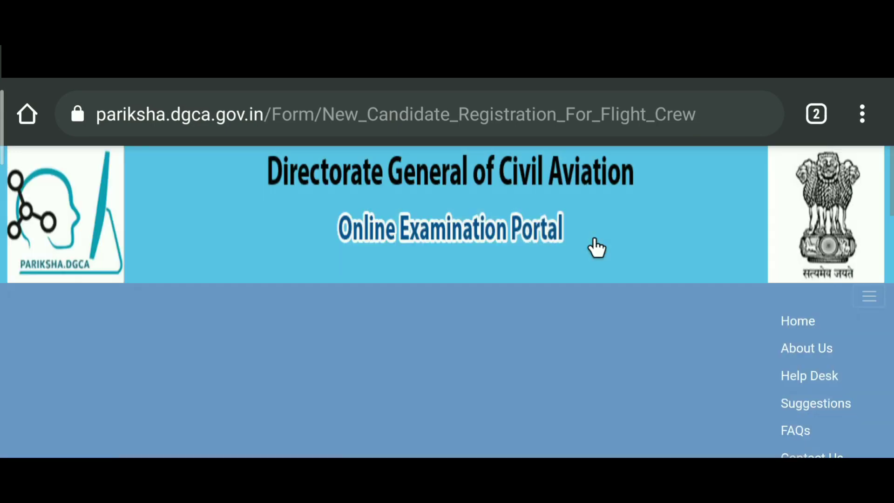
Choose the candidate's title and check the Gender options on the registration form.
scroll(168, 289, down, 10)
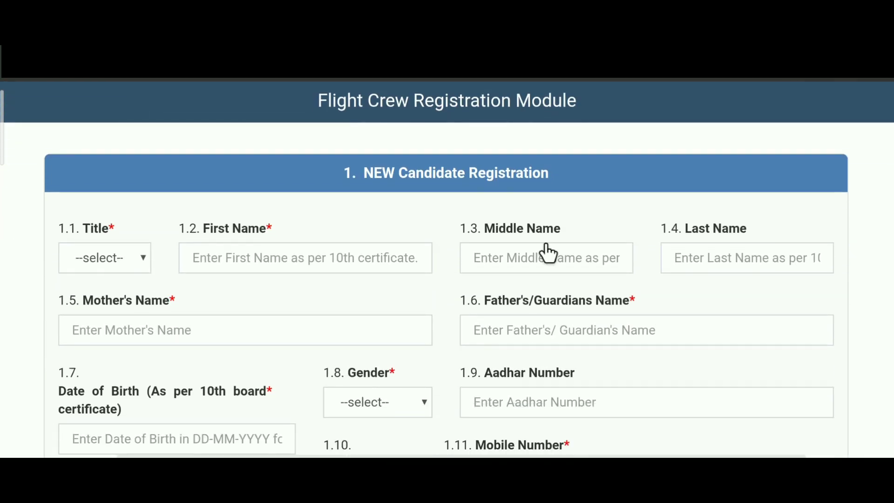
click(142, 261)
scroll(153, 254, down, 1)
scroll(605, 279, down, 3)
click(406, 271)
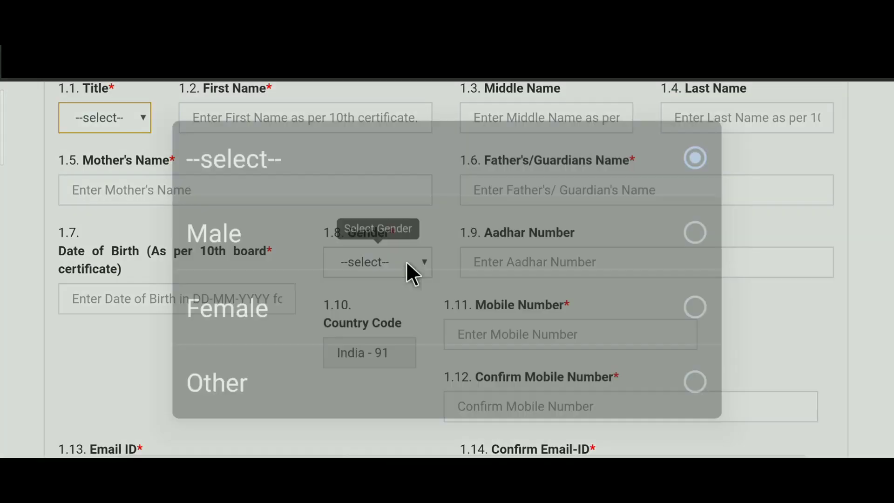
click(103, 204)
scroll(149, 149, down, 2)
click(185, 264)
Submit the completed registration form for mobile verification.
scroll(446, 279, down, 3)
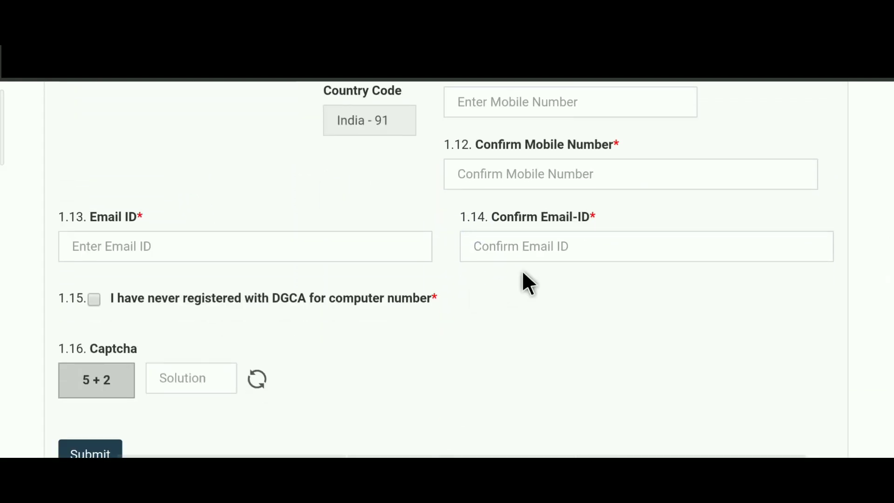
scroll(205, 310, down, 2)
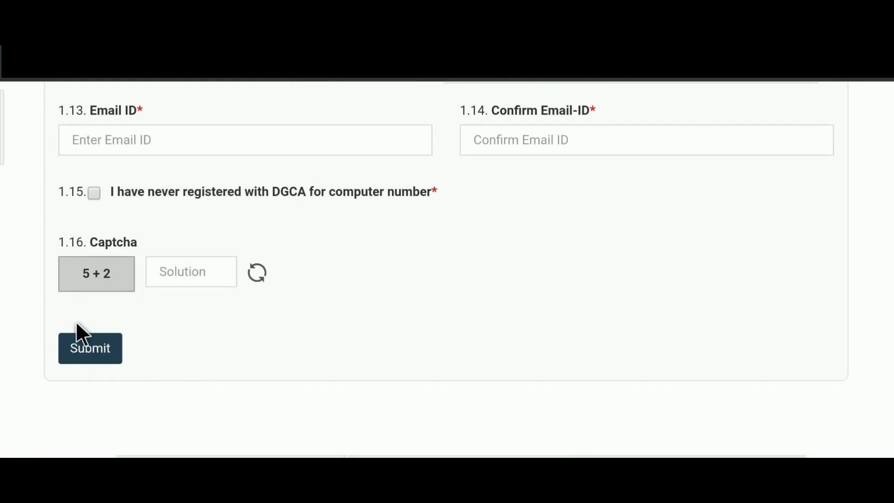
click(455, 296)
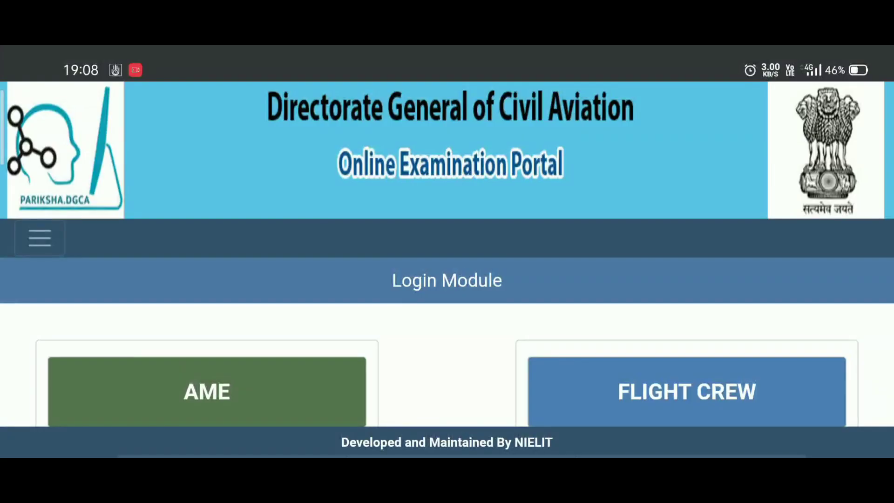
Enter the login email or computer number and the account password on Flight Crew Candidate Login.
scroll(397, 291, down, 5)
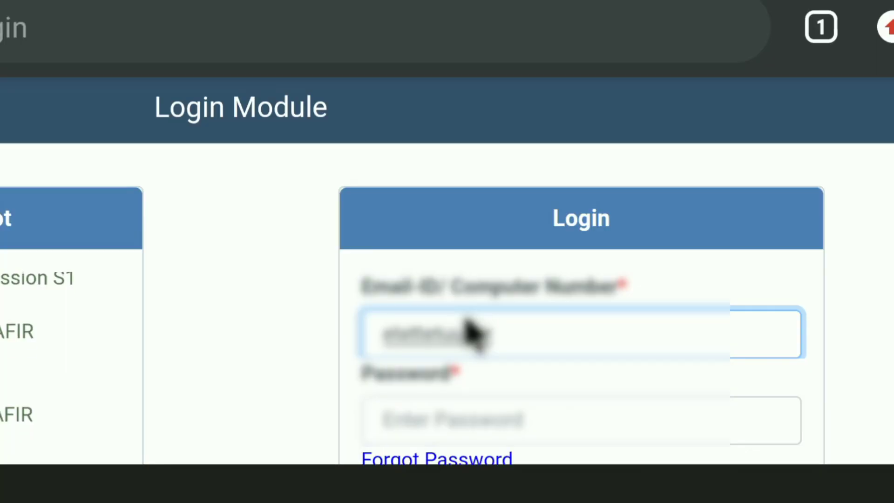
click(463, 405)
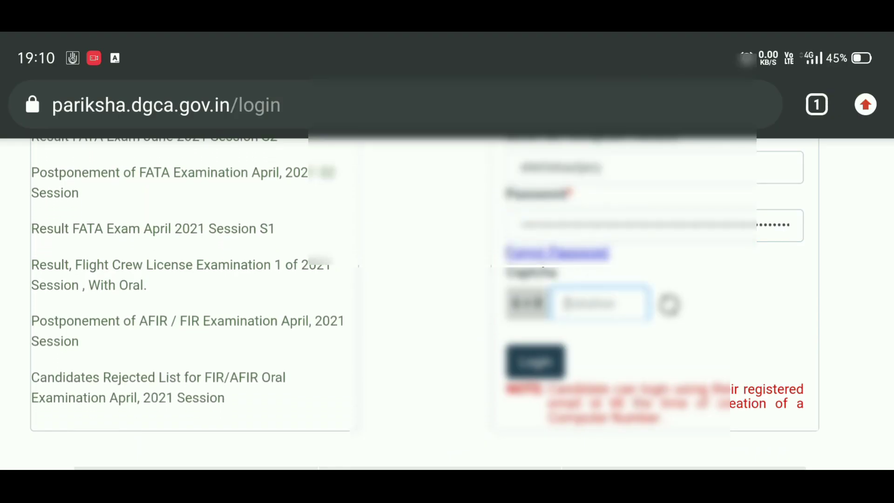
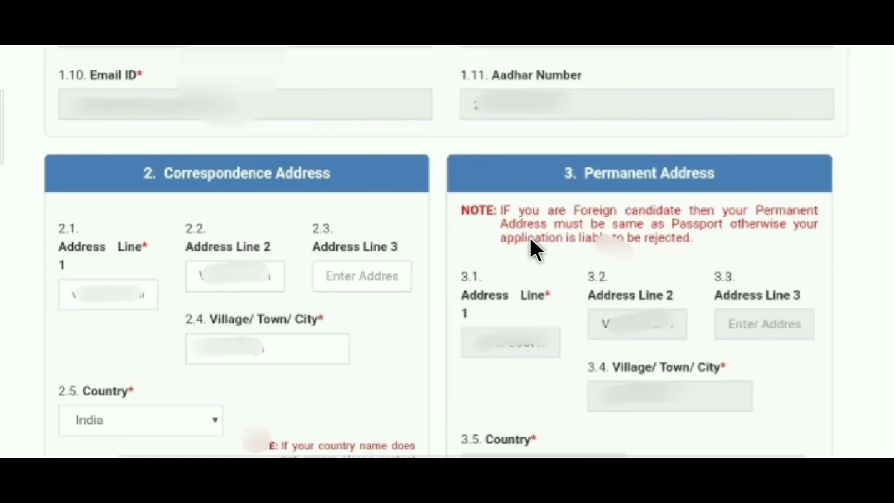
Keep the Correspondence and Permanent Address details with 2.8 set to YES, then Save and Next.
scroll(514, 342, down, 1)
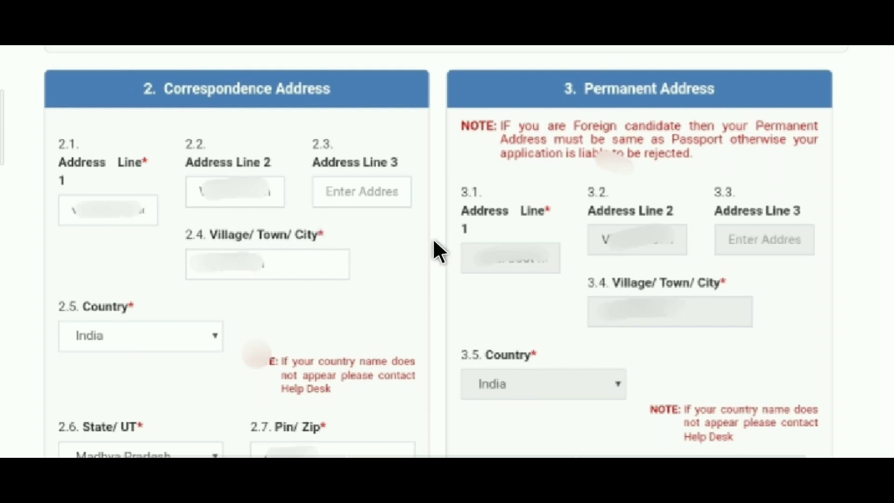
scroll(267, 340, down, 2)
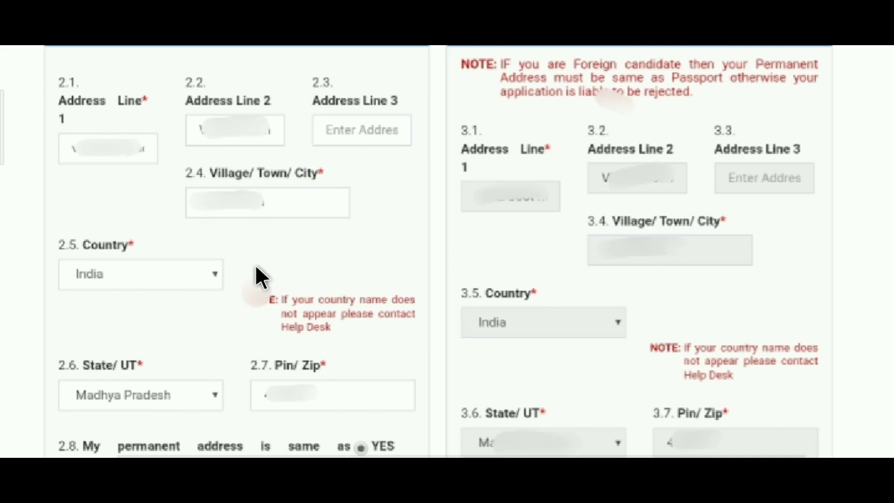
scroll(230, 305, down, 3)
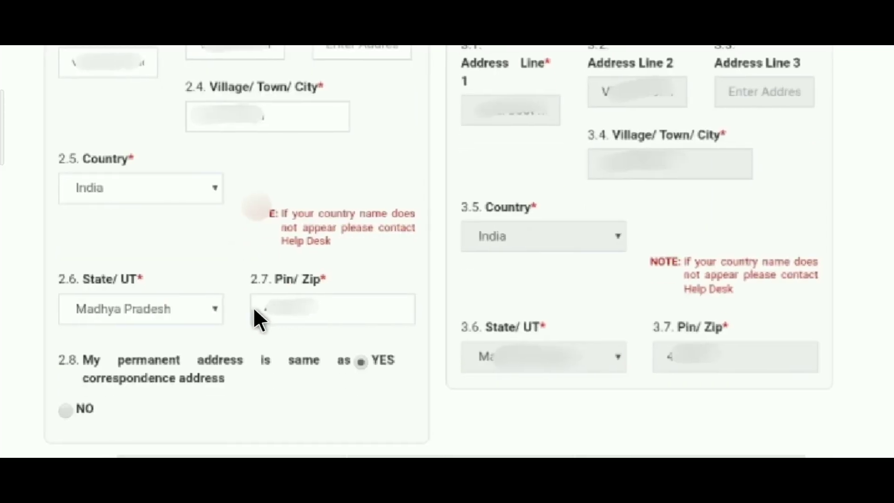
scroll(228, 326, down, 3)
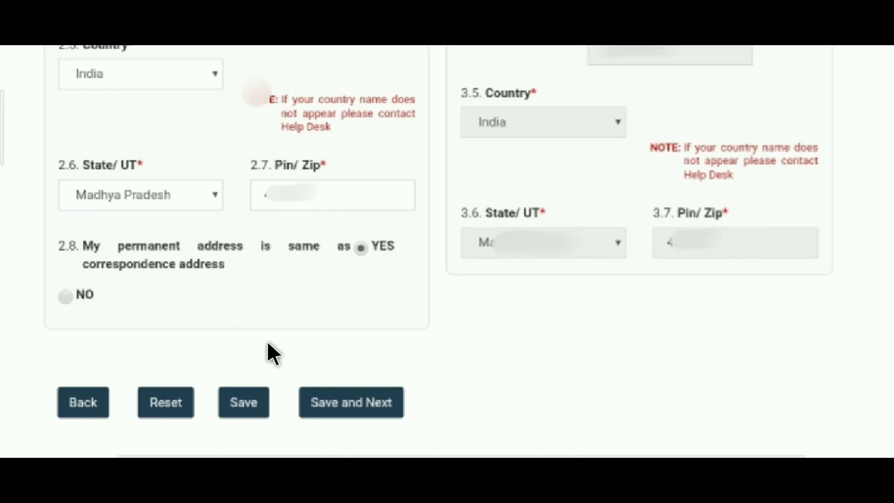
click(329, 392)
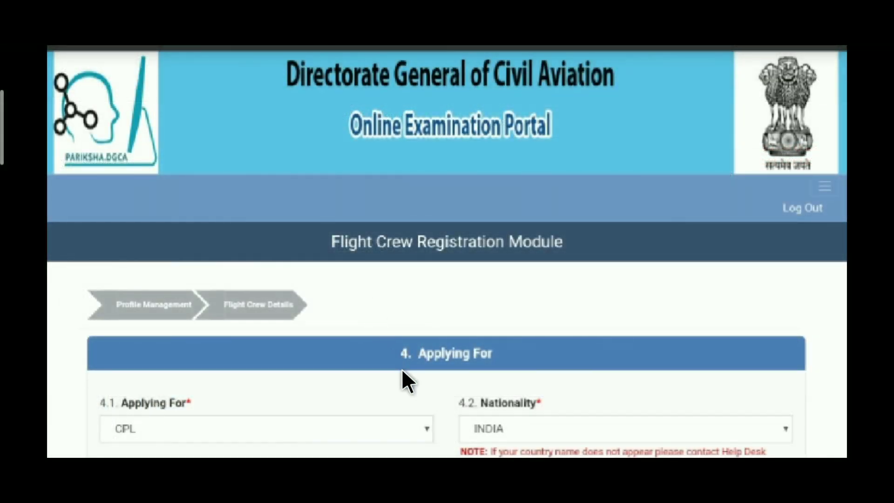
scroll(401, 368, down, 3)
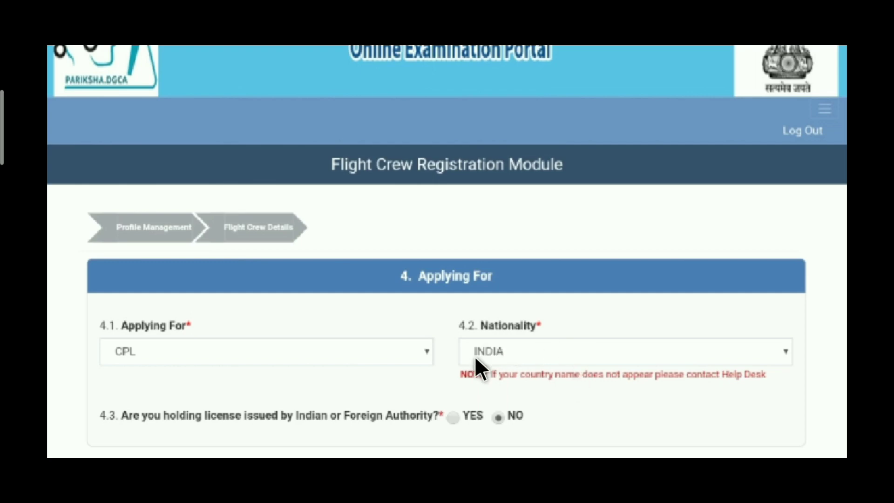
scroll(475, 355, down, 10)
scroll(477, 303, down, 1)
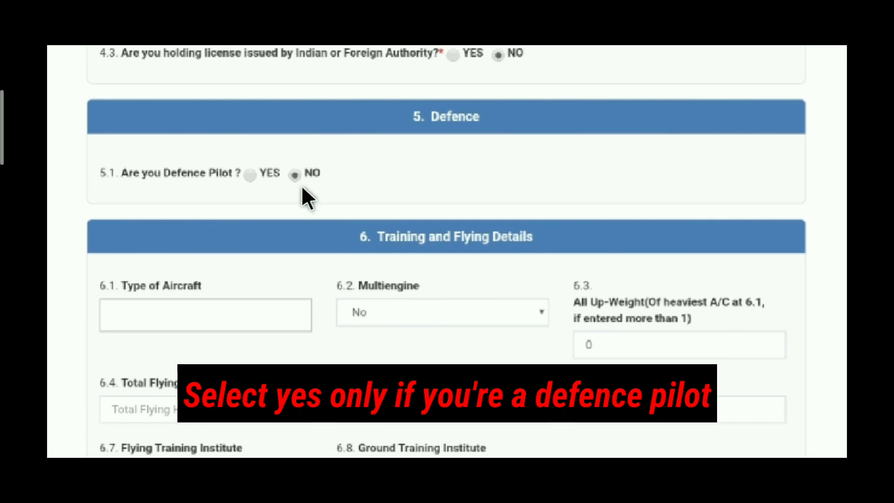
scroll(429, 299, down, 3)
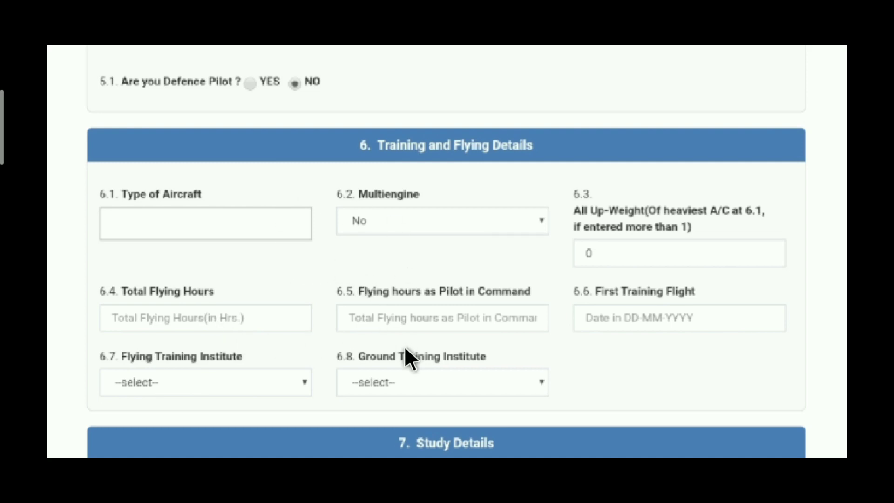
scroll(405, 350, down, 3)
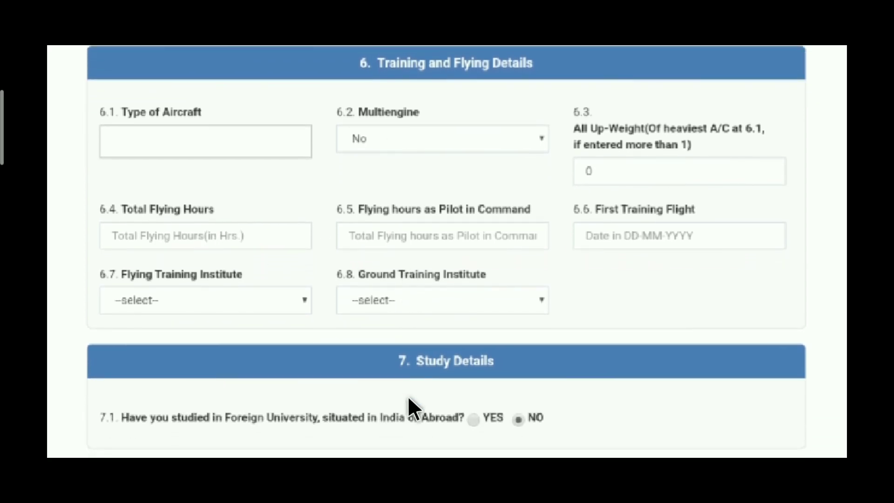
scroll(409, 400, down, 7)
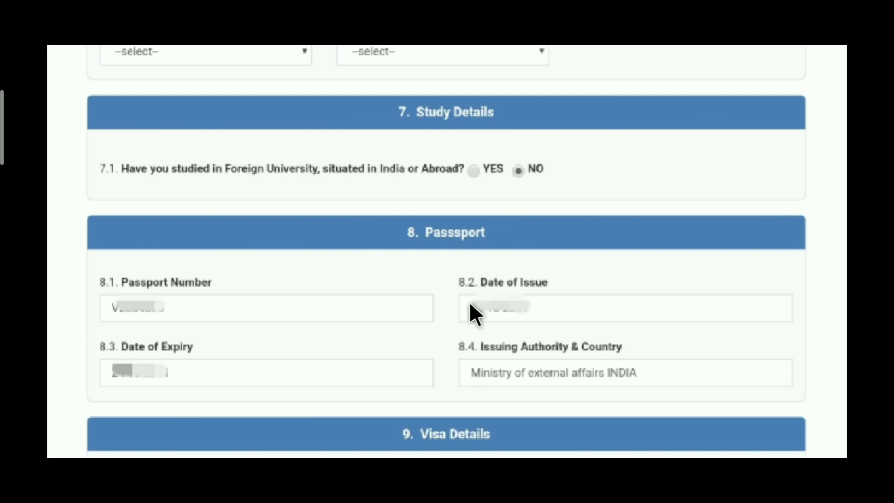
scroll(462, 259, down, 3)
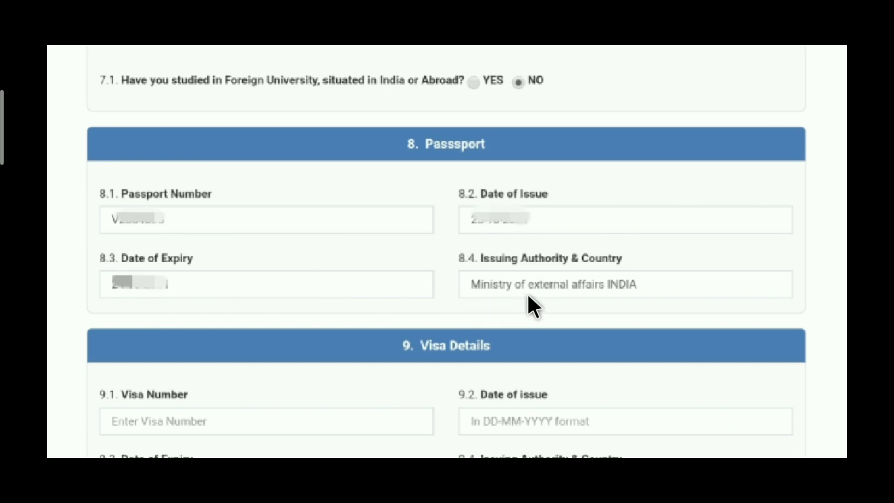
scroll(471, 326, down, 6)
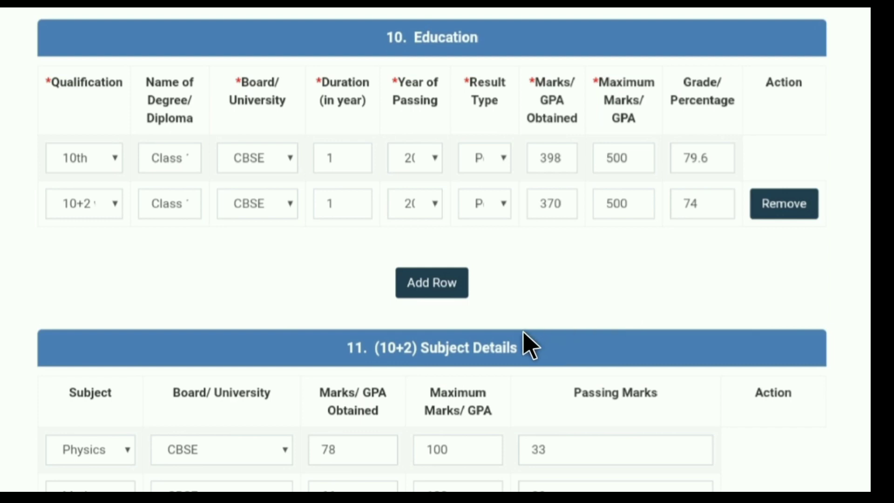
Scroll down to the (10+2) Subject Details for Physics, Maths and English.
scroll(523, 332, down, 2)
scroll(513, 326, down, 1)
scroll(516, 251, down, 3)
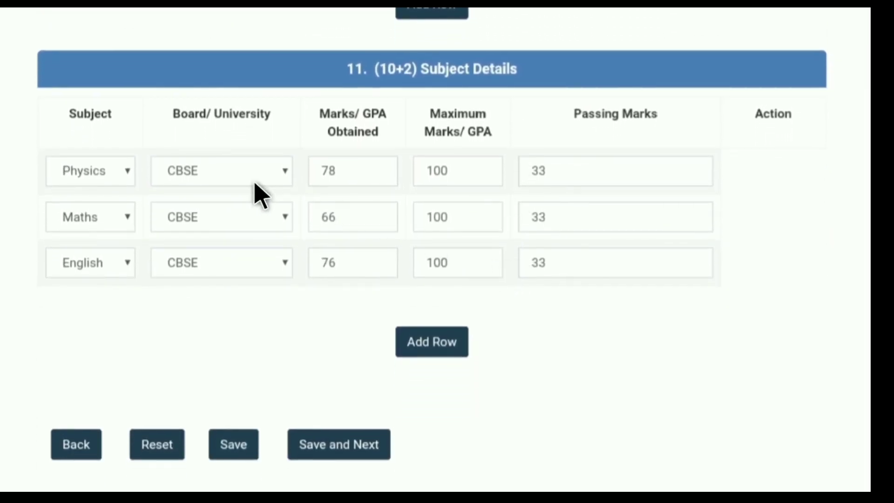